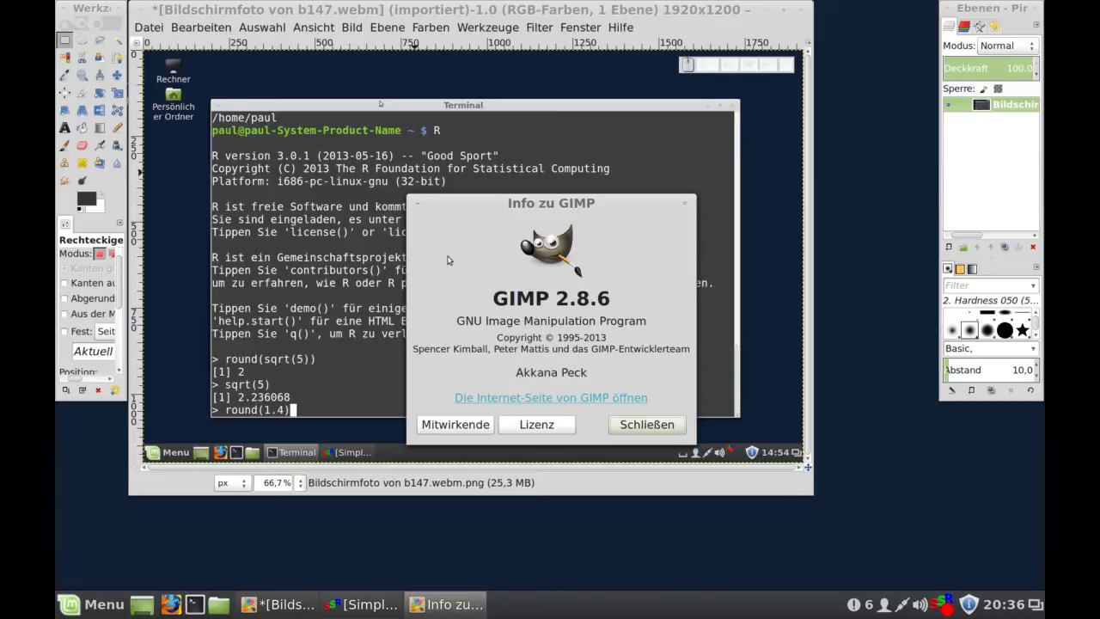
# - Close the 'Info zu GIMP' dialog for version 2.8.6 to reveal the terminal screenshot
pyautogui.click(636, 425)
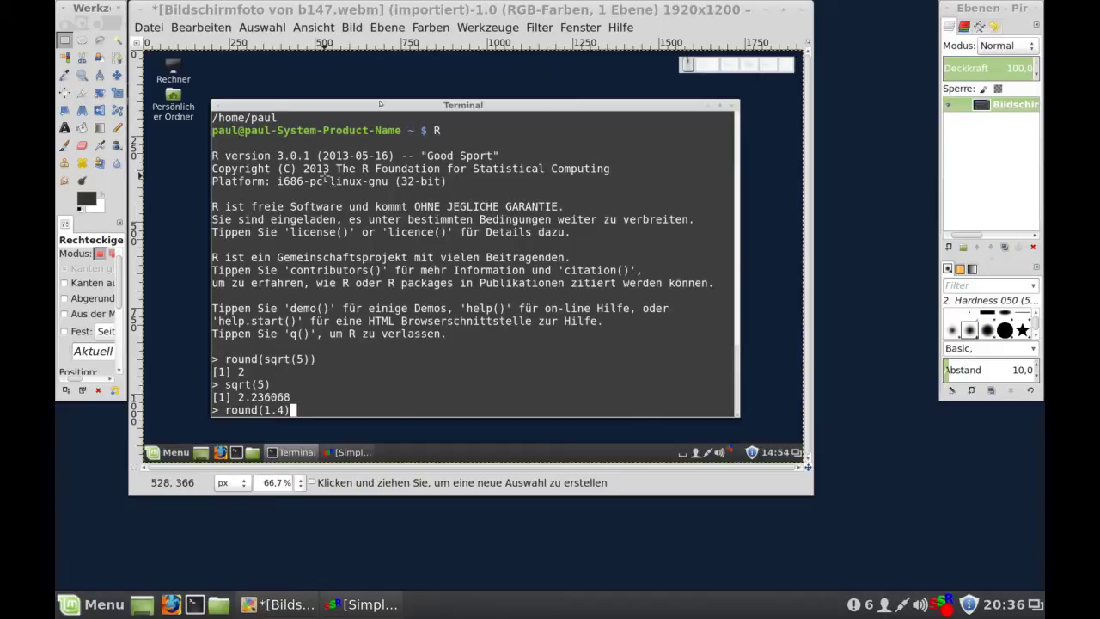
# - Set the foreground colour to dark red a40000 from the recent-colour history
pyautogui.click(150, 29)
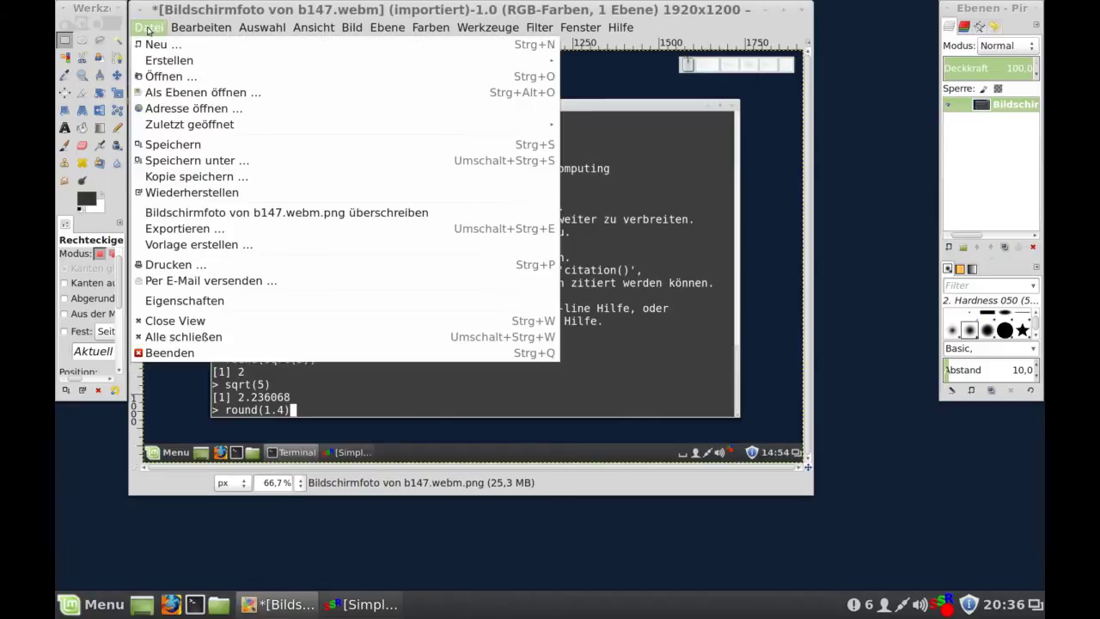
pyautogui.click(220, 13)
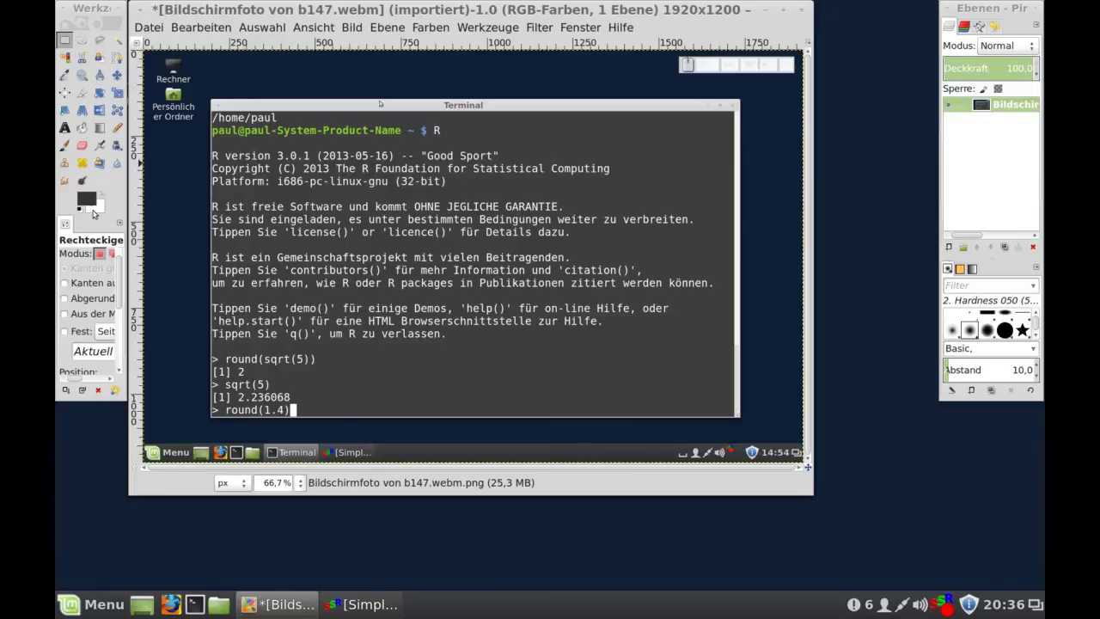
pyautogui.click(89, 201)
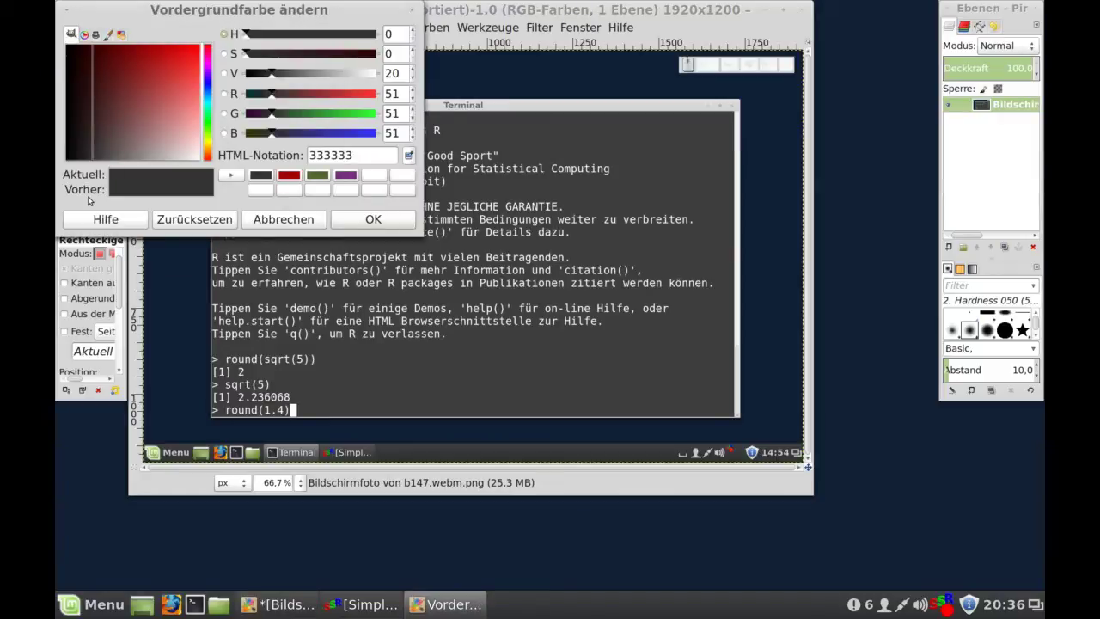
pyautogui.click(287, 176)
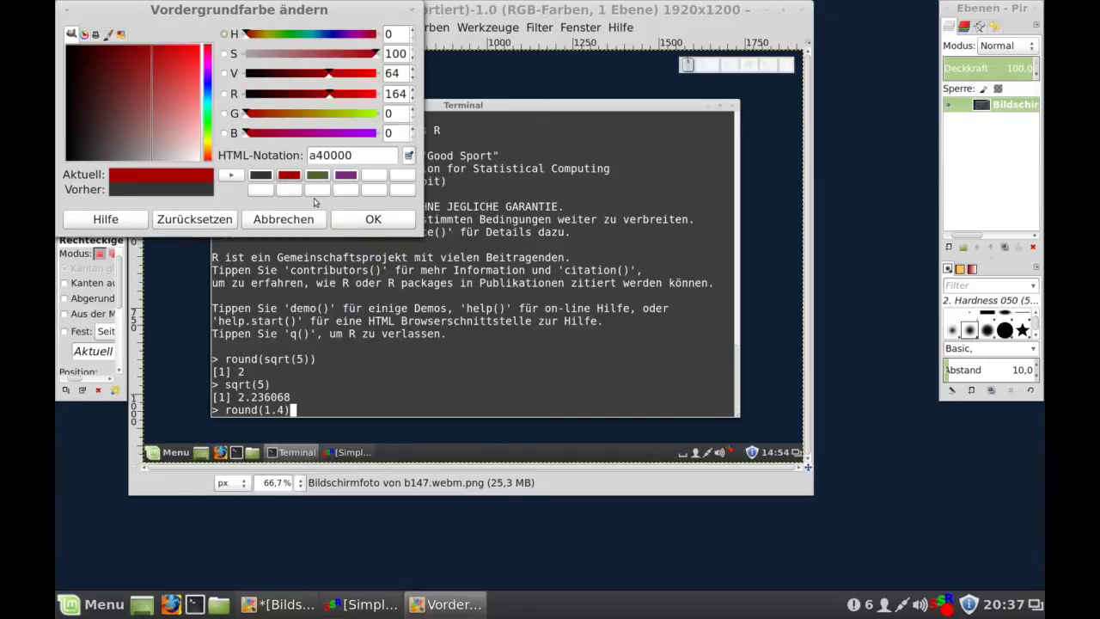
pyautogui.click(360, 222)
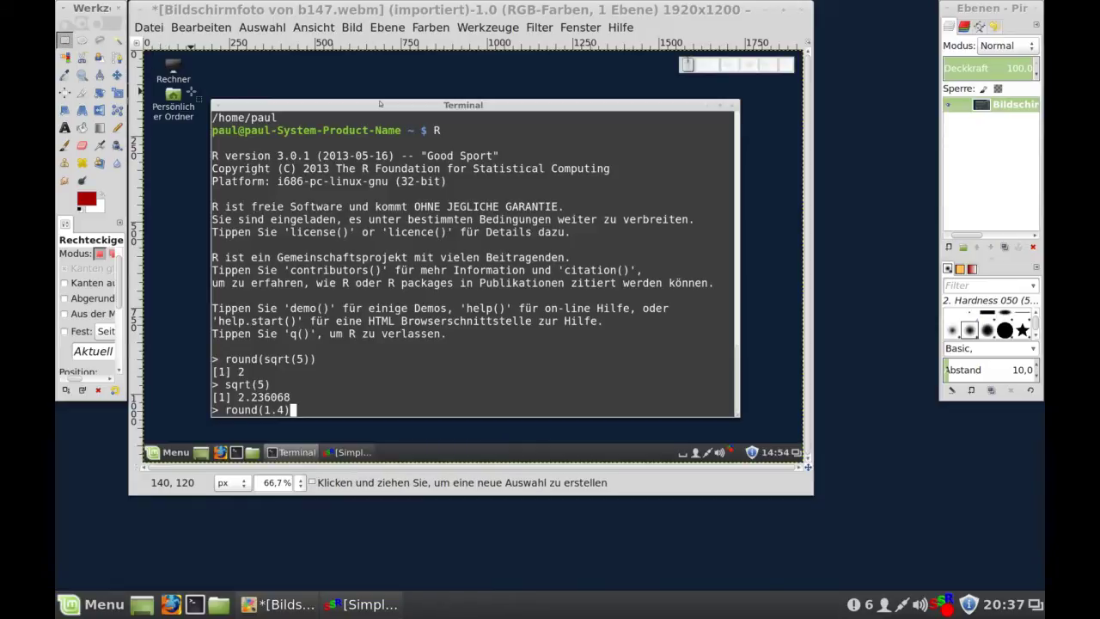
# - Drag a rectangular selection framing the whole terminal window
pyautogui.moveTo(192, 93)
pyautogui.mouseDown()
pyautogui.moveTo(645, 360)
pyautogui.moveTo(744, 388)
pyautogui.moveTo(749, 425)
pyautogui.mouseUp()
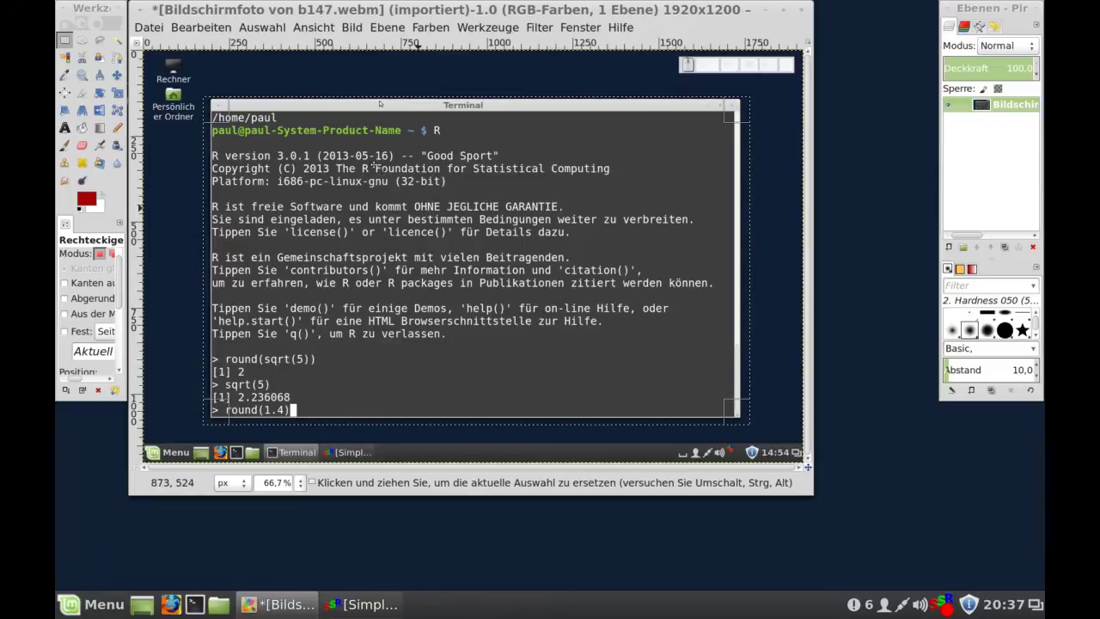
pyautogui.click(214, 29)
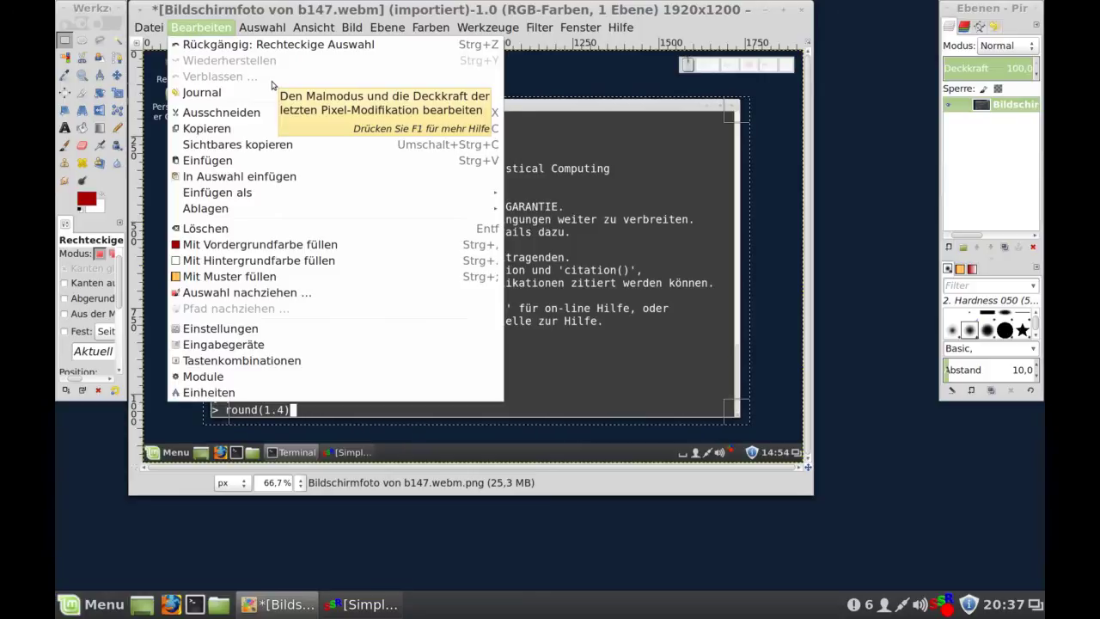
# - In Auswahl nachziehen, choose a solid-colour antialiased line stroke with 10 px line width
pyautogui.click(262, 27)
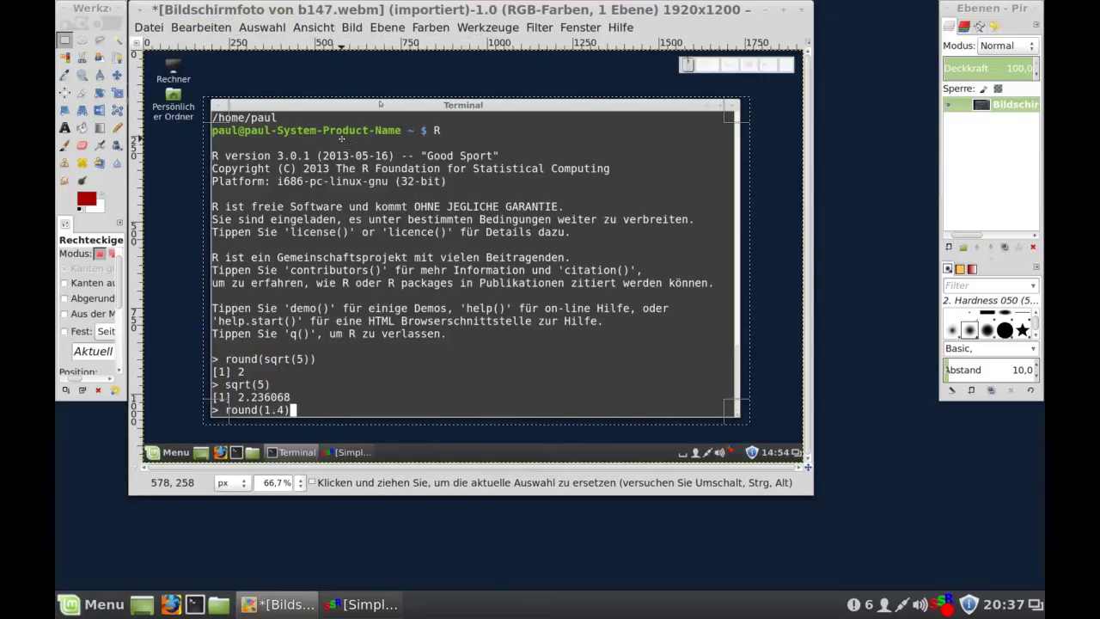
pyautogui.rightClick(341, 139)
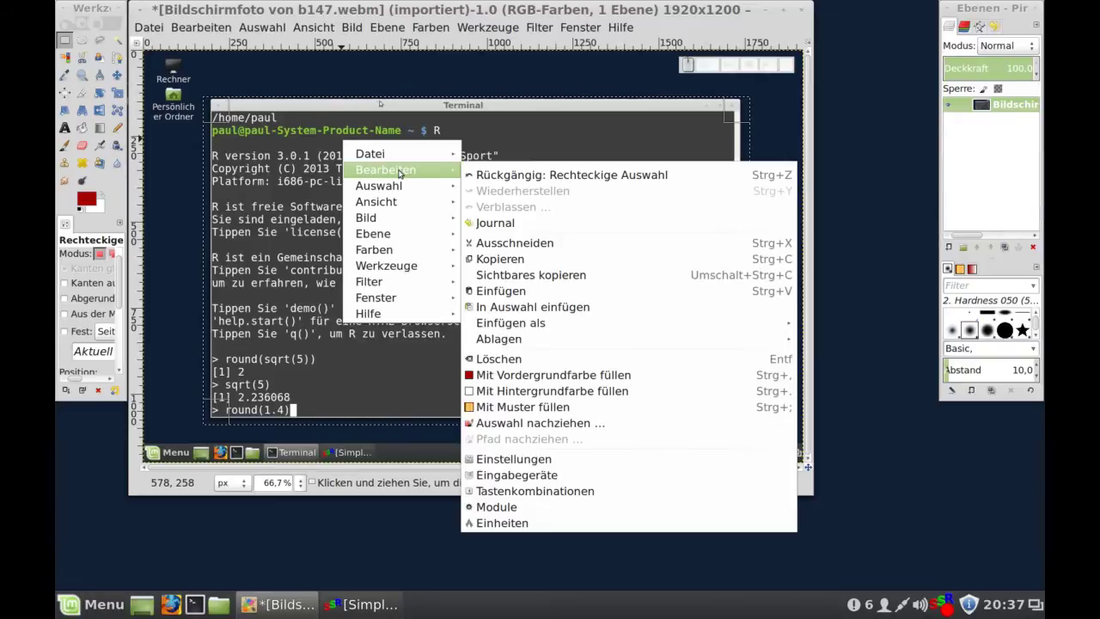
pyautogui.moveTo(385, 169)
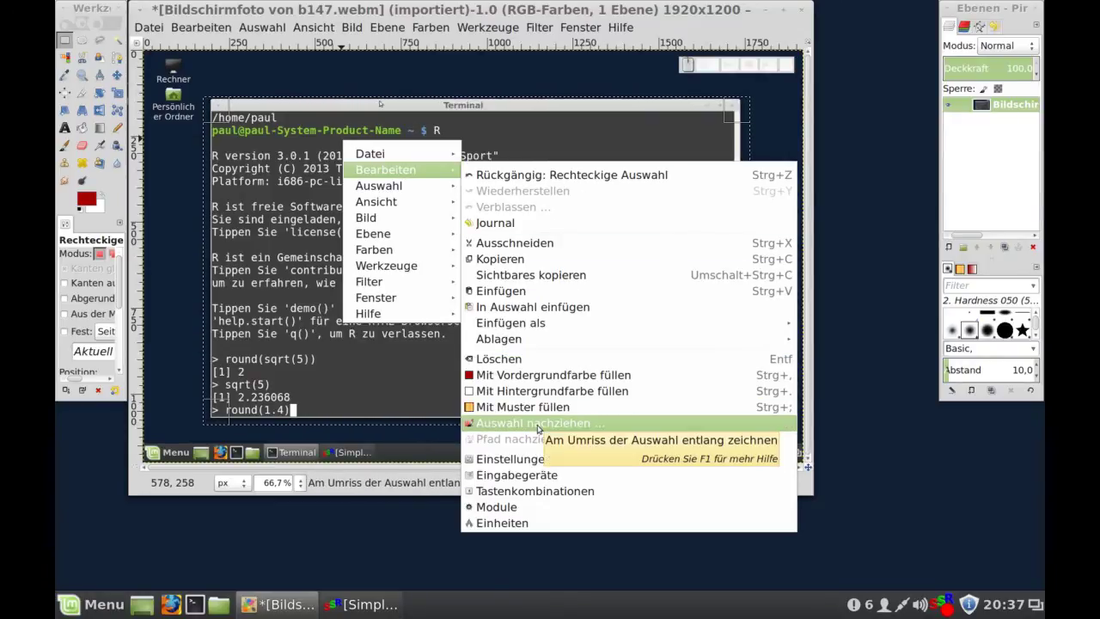
pyautogui.click(538, 423)
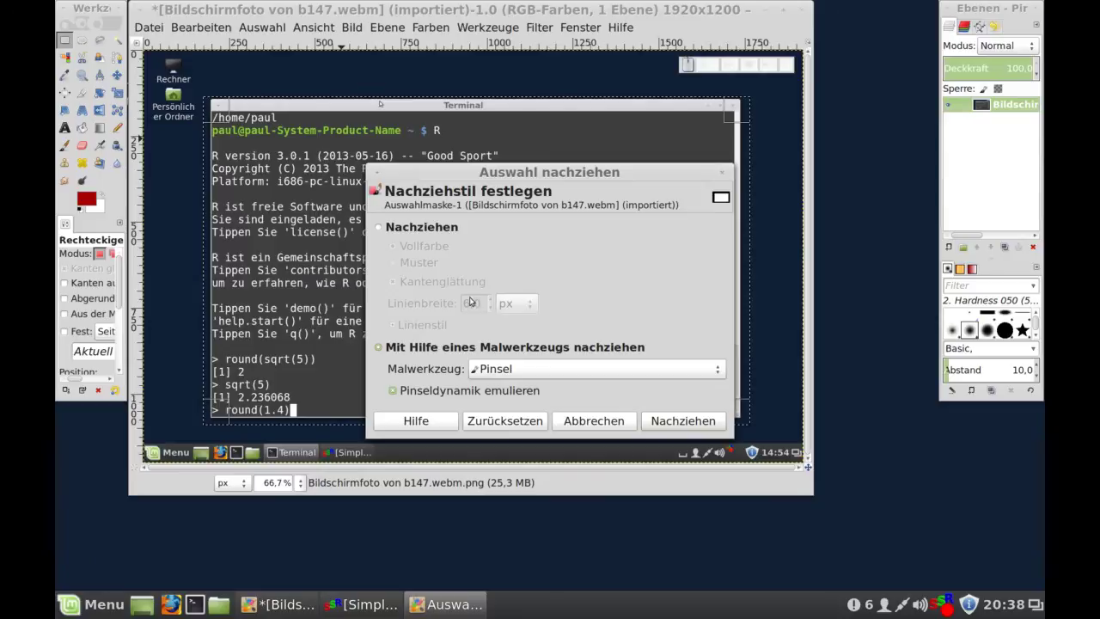
pyautogui.click(418, 225)
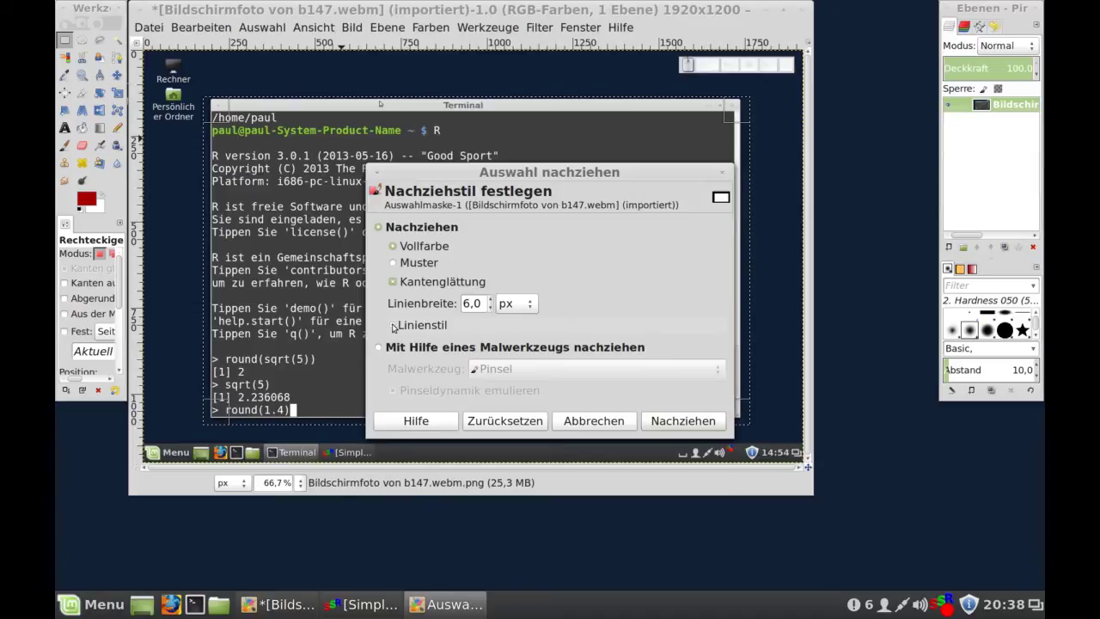
pyautogui.click(393, 326)
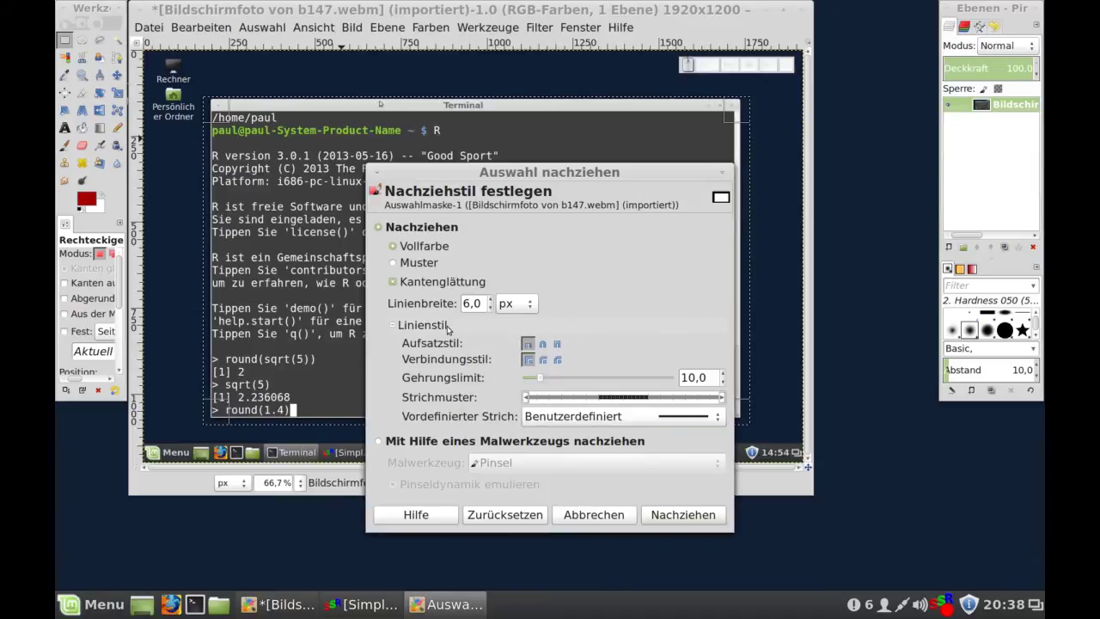
pyautogui.click(393, 326)
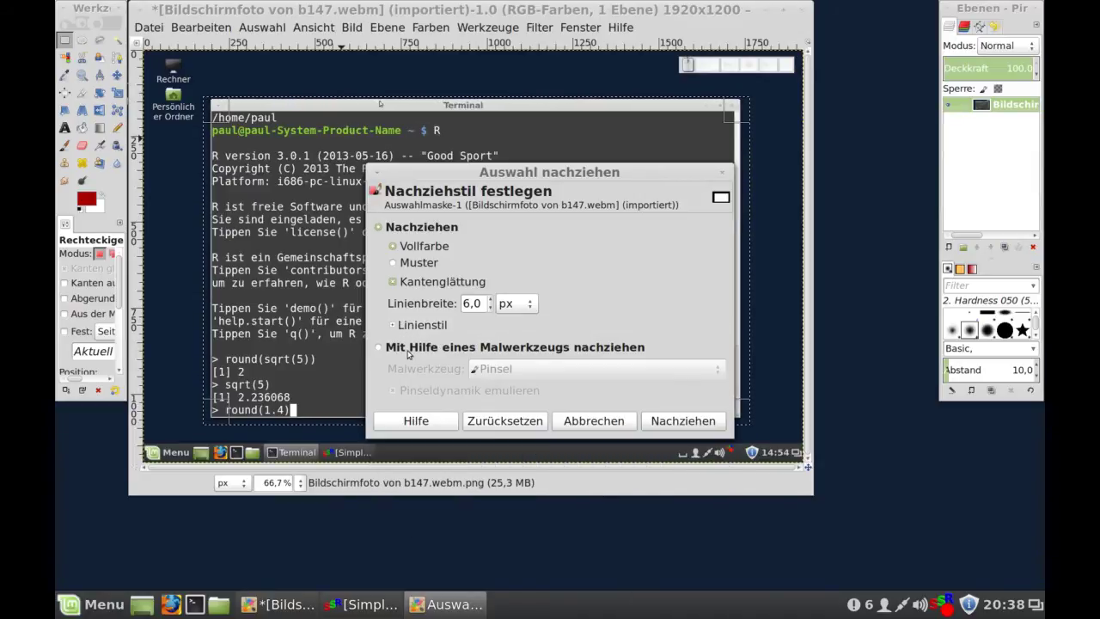
pyautogui.click(409, 350)
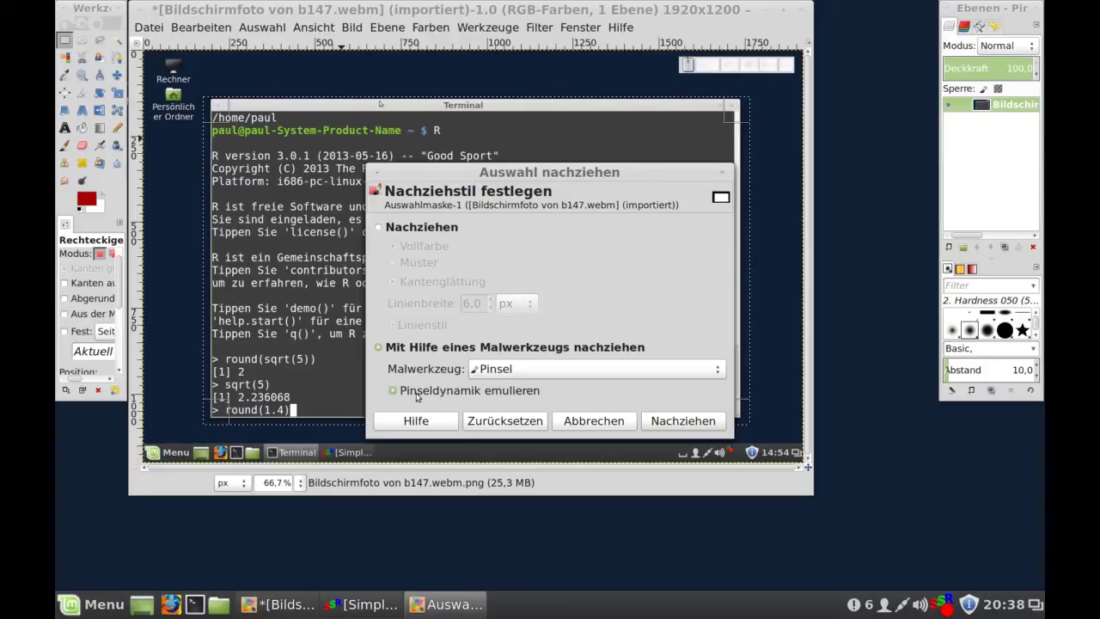
pyautogui.click(422, 228)
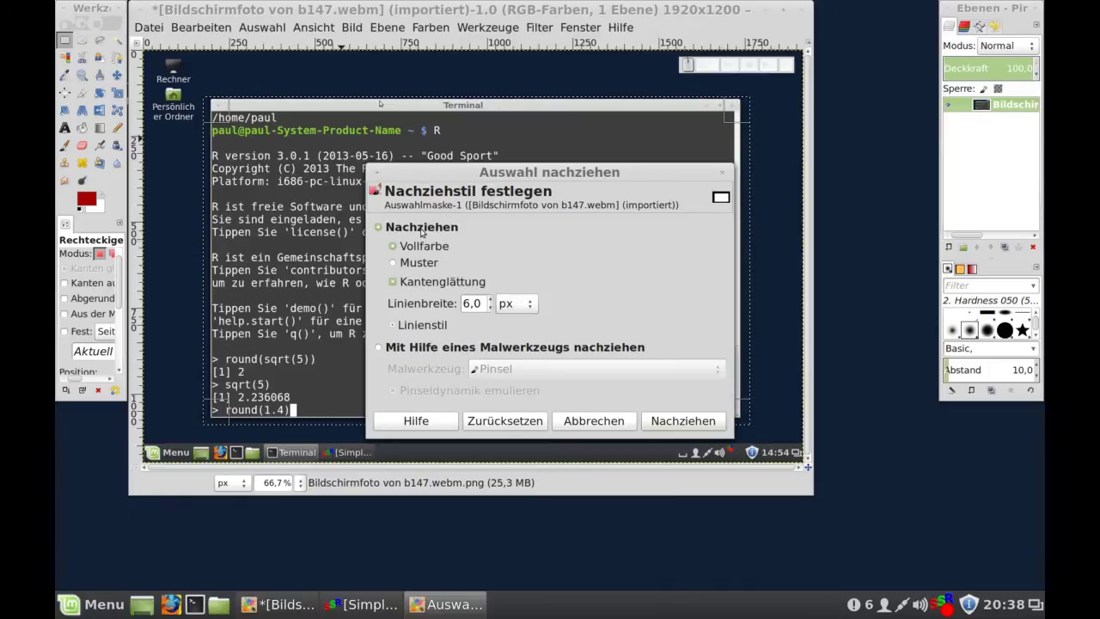
pyautogui.click(491, 300)
pyautogui.click(492, 300)
pyautogui.click(491, 300)
pyautogui.click(491, 300)
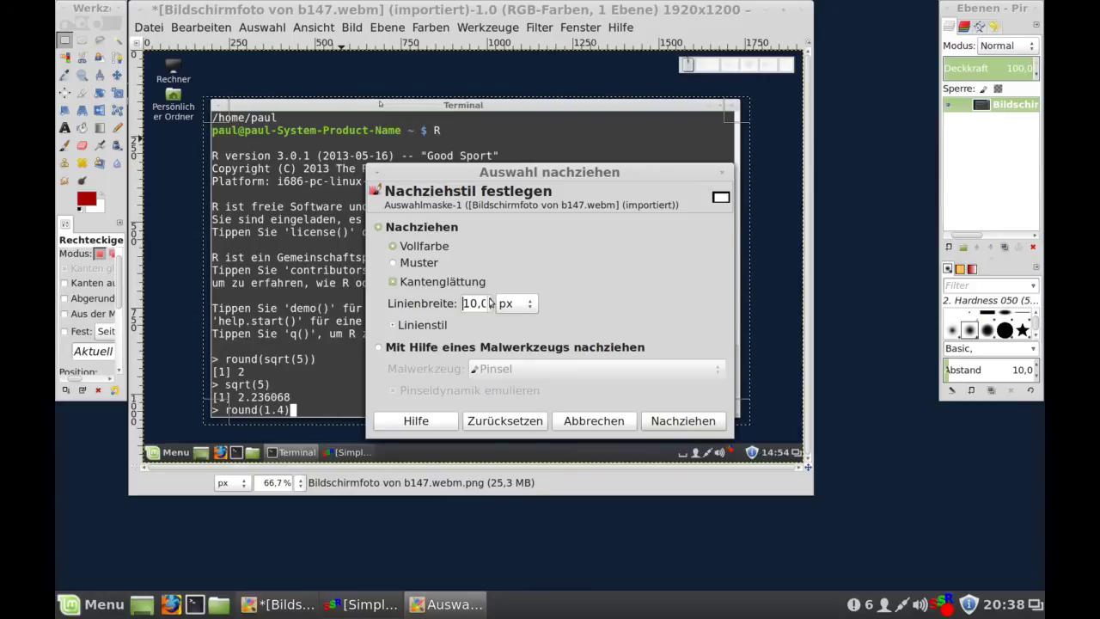
# - Stroke the terminal selection with a 10 px dark red line and deselect
pyautogui.click(667, 425)
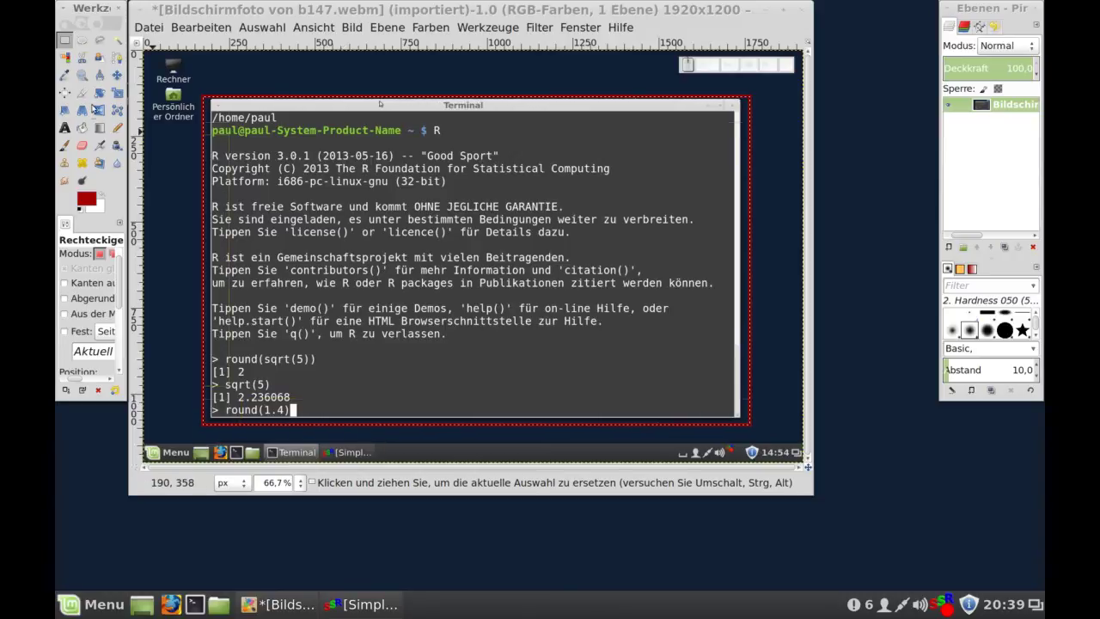
pyautogui.click(171, 156)
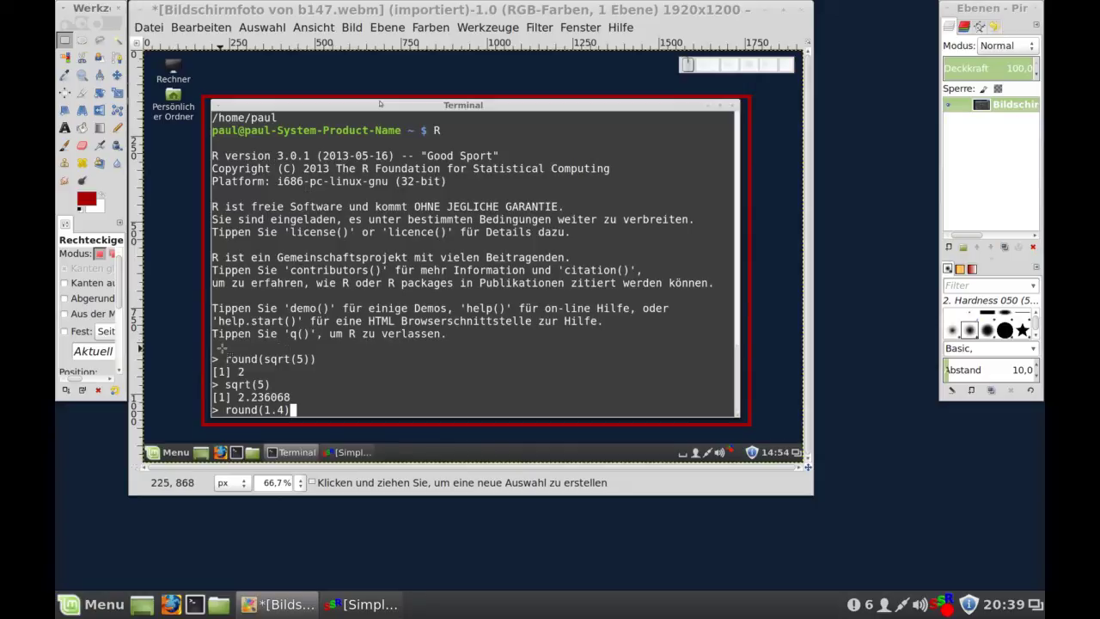
# - Select the round(sqrt(5)) line with its [1] 2 result, stroke it red, then deselect
pyautogui.moveTo(210, 353); pyautogui.dragTo(322, 378)
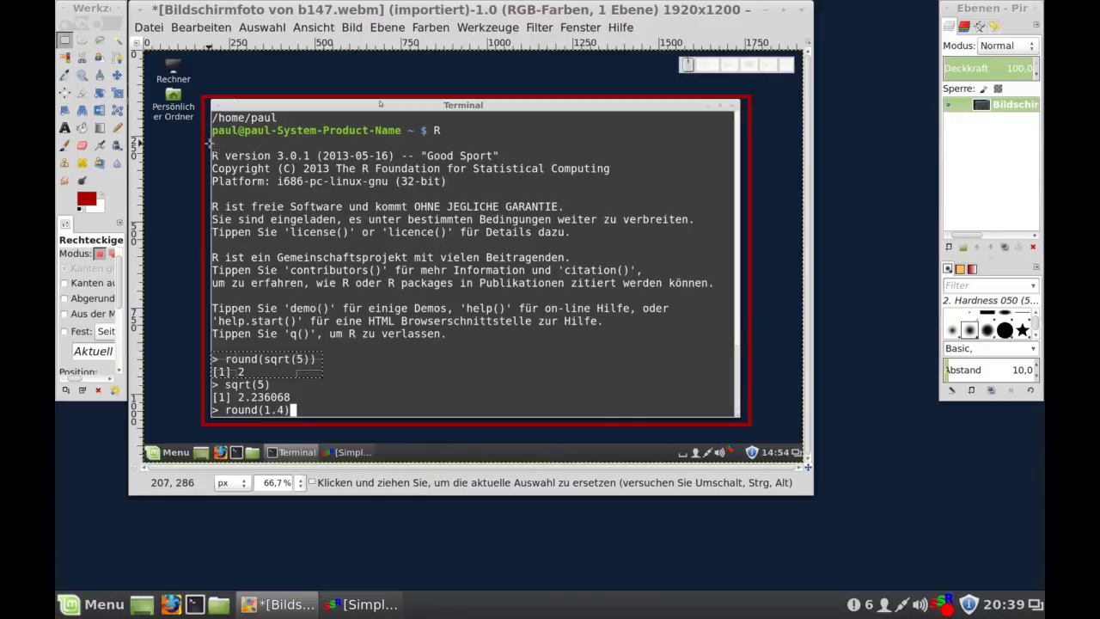
pyautogui.click(201, 27)
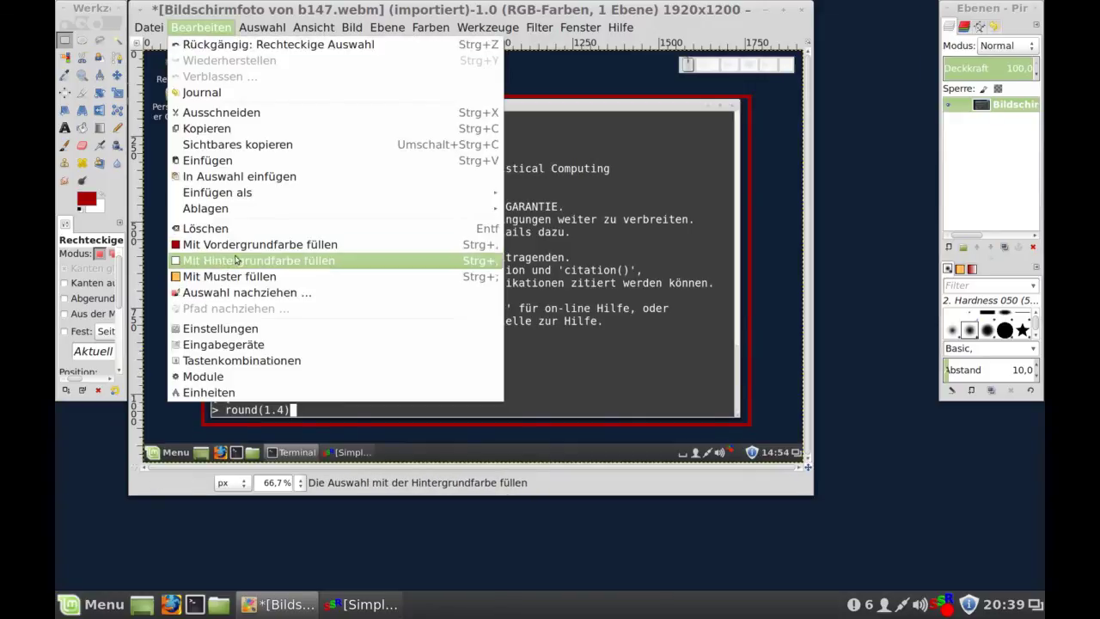
pyautogui.click(245, 292)
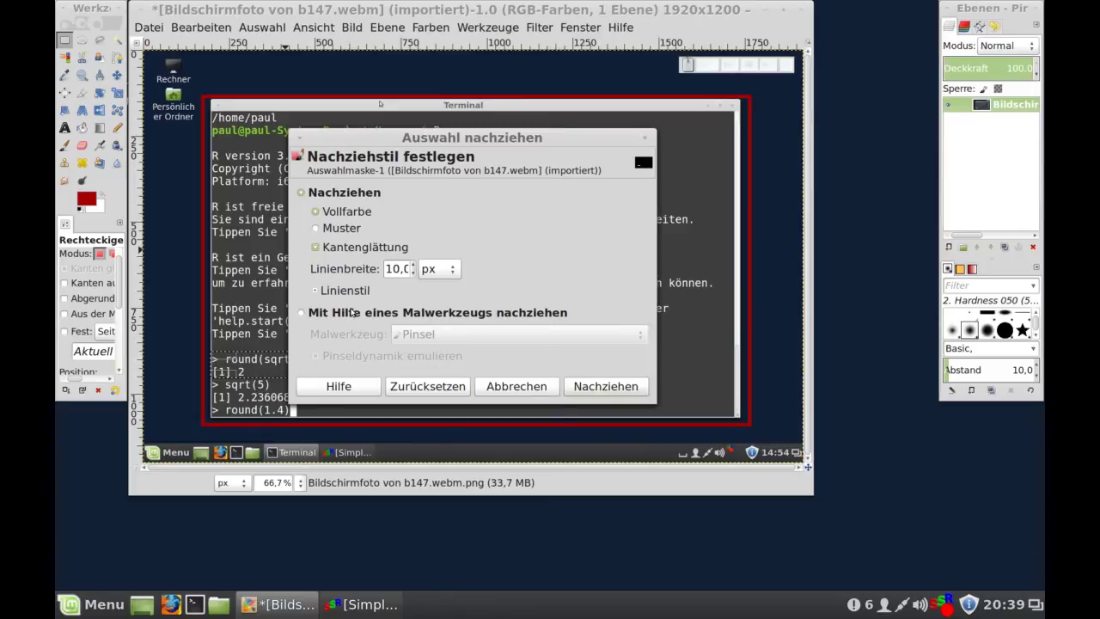
pyautogui.click(352, 313)
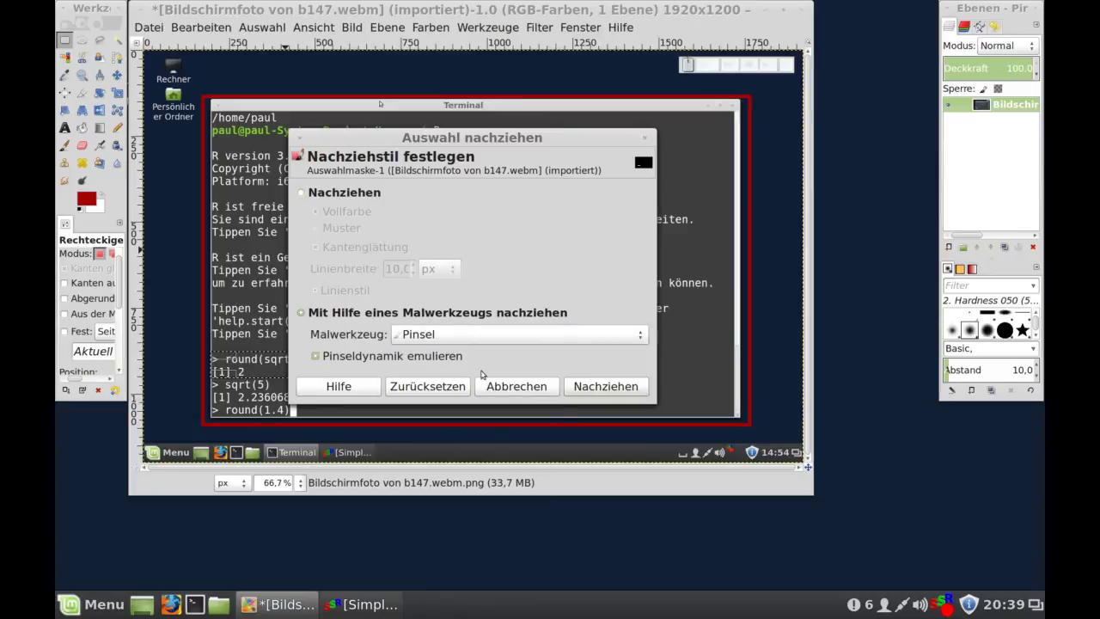
pyautogui.click(619, 387)
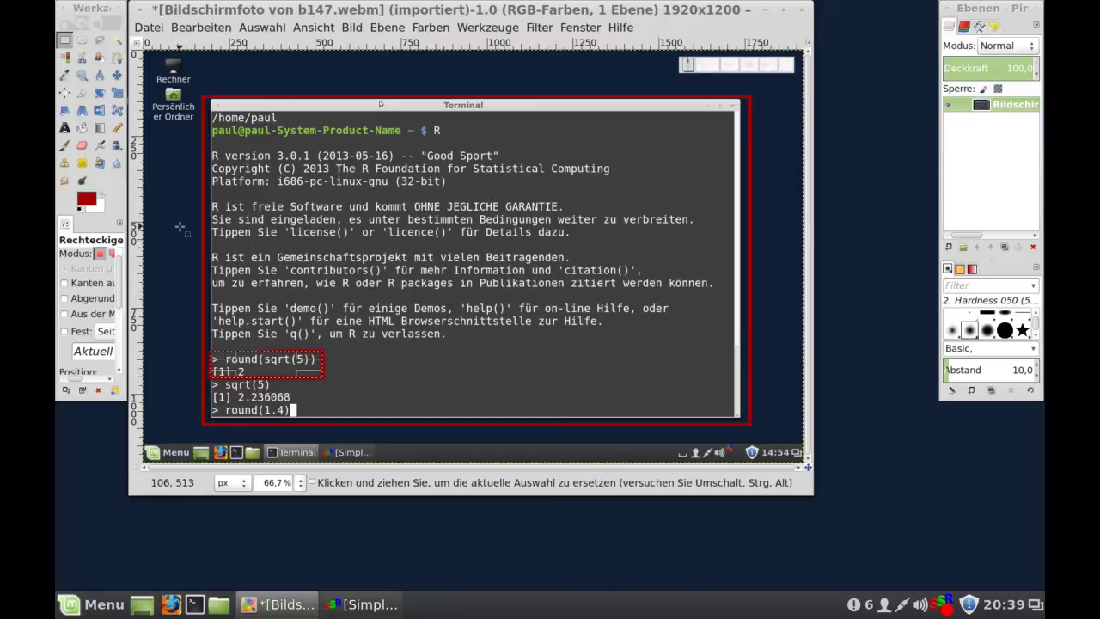
pyautogui.click(166, 152)
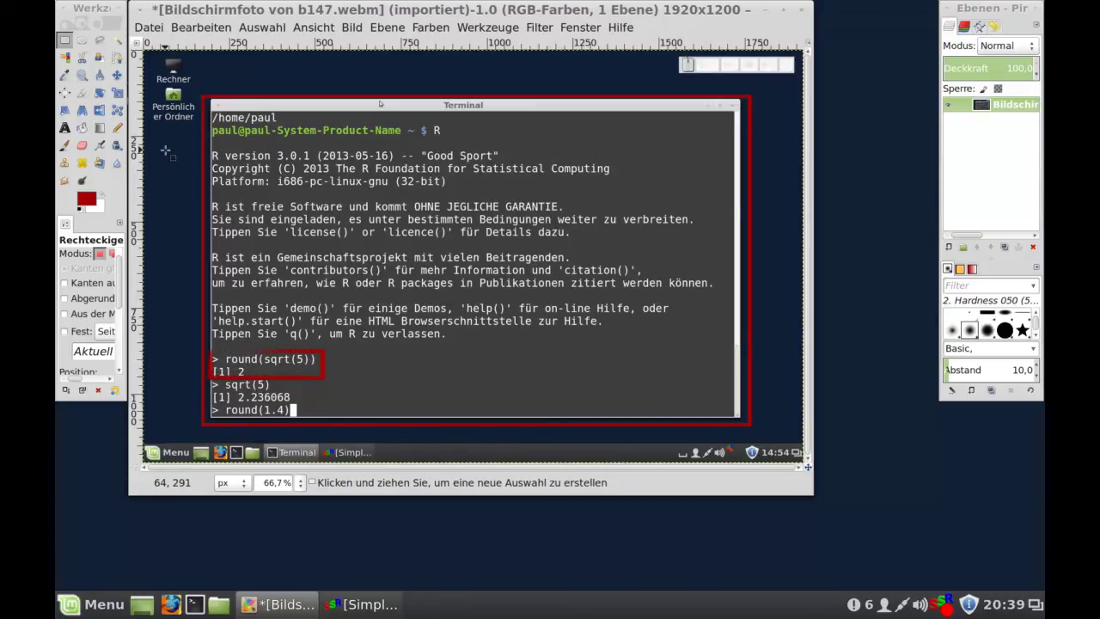